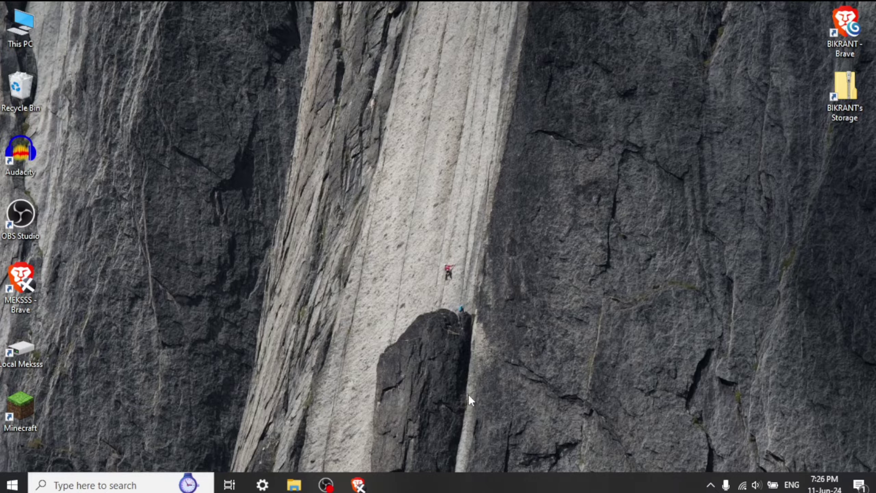
- Bring Brave forward and search Google for '365 mastercard login' from the address bar
click(359, 484)
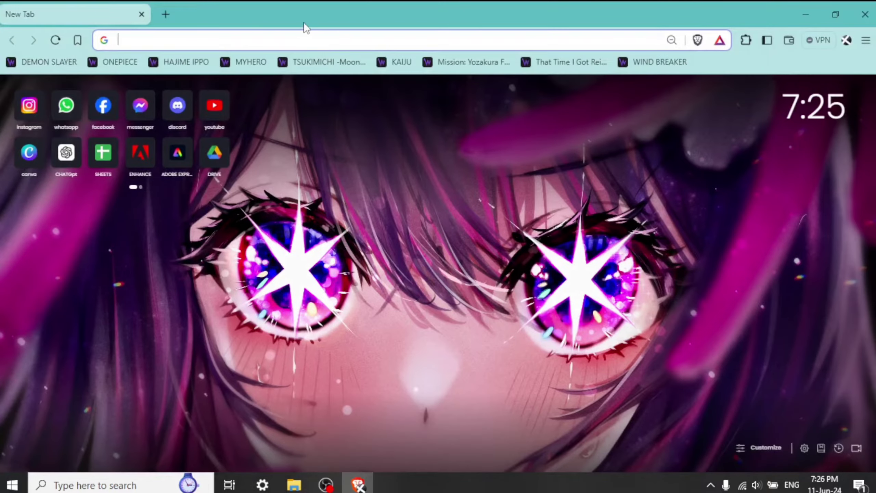
click(313, 36)
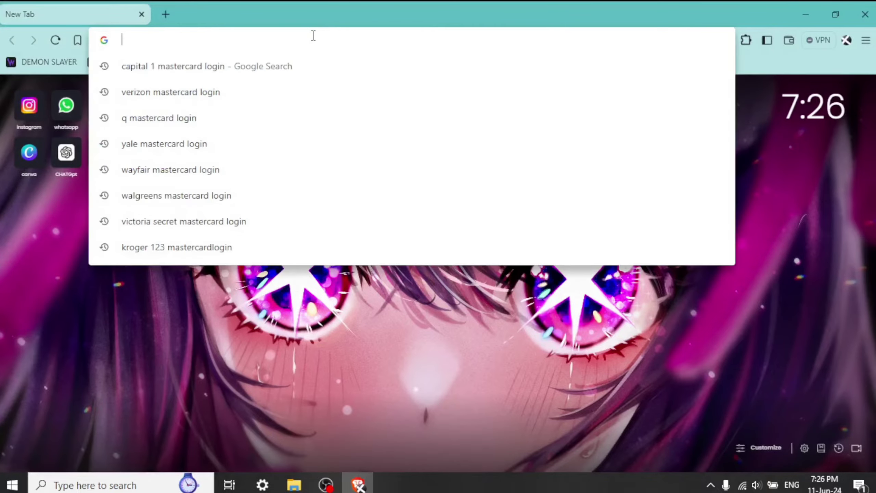
text(365)
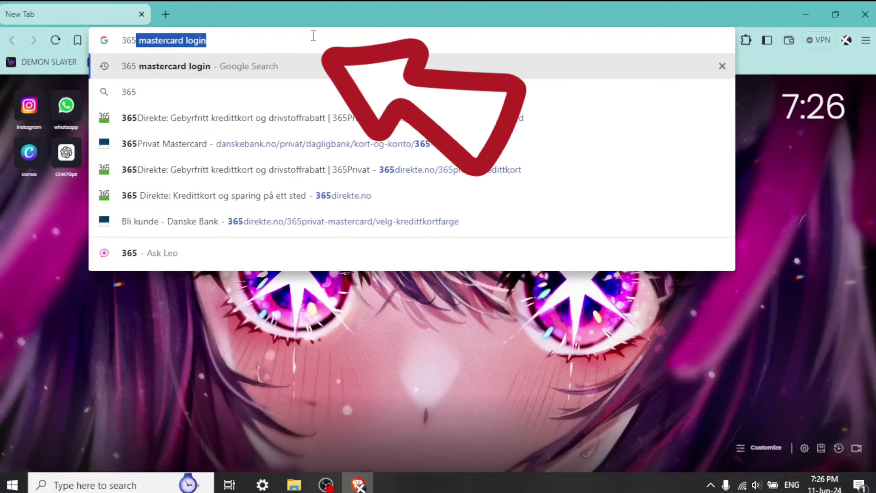
key(Right)
key(Return)
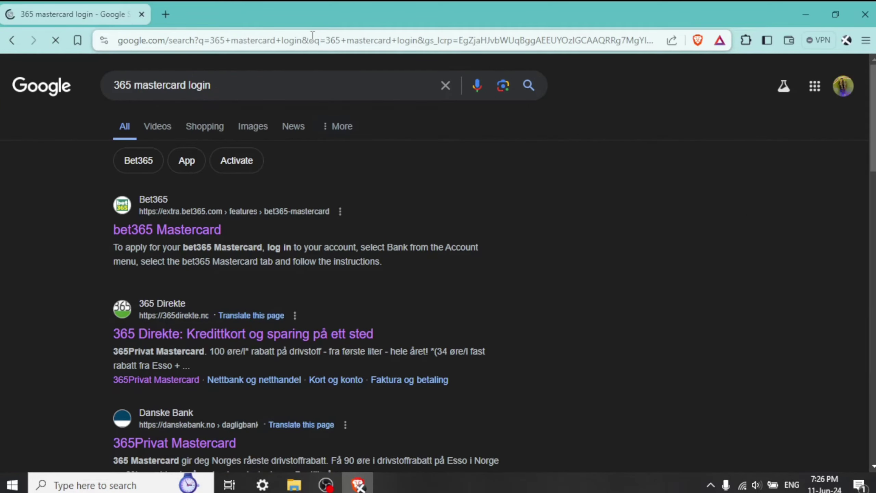
click(212, 443)
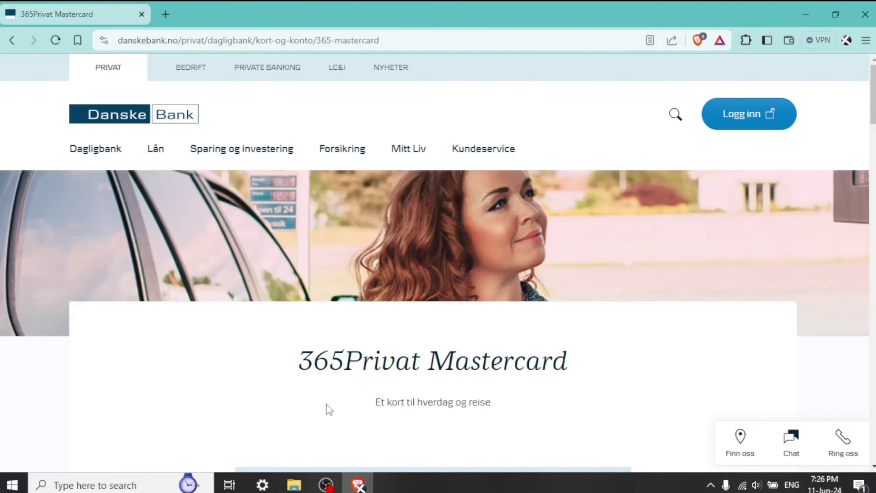
scroll(657, 265, down, 5)
scroll(658, 265, down, 5)
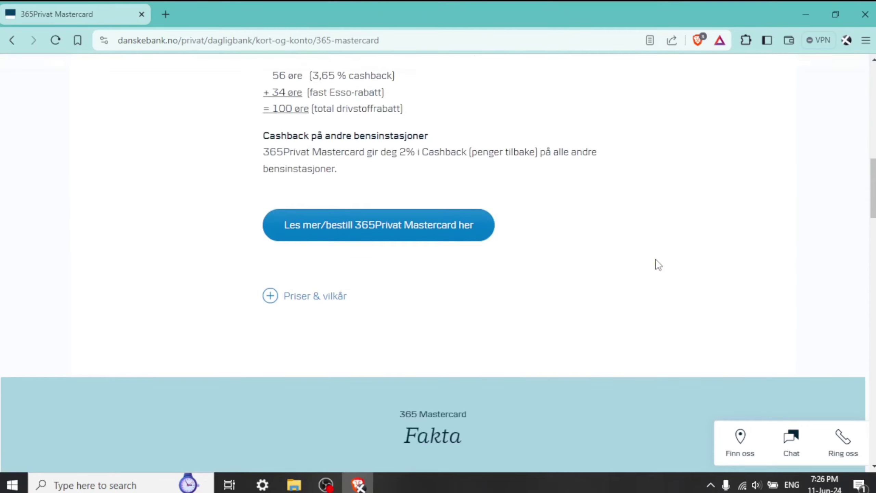
click(454, 235)
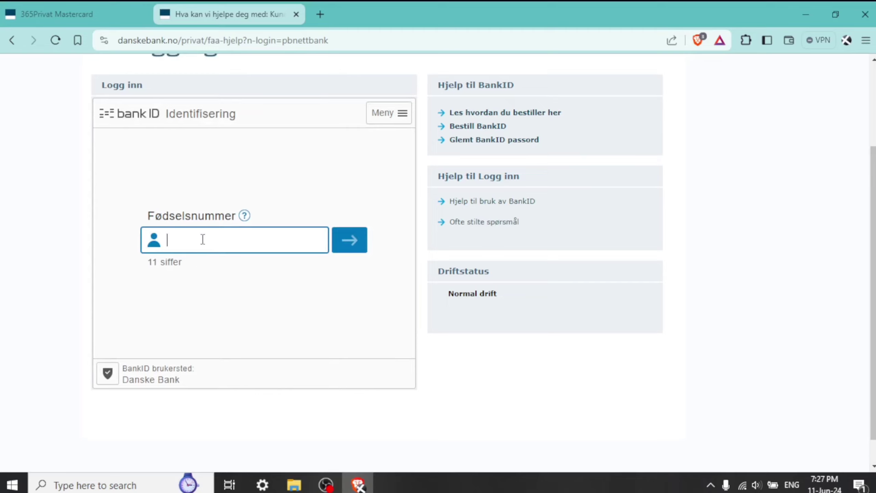